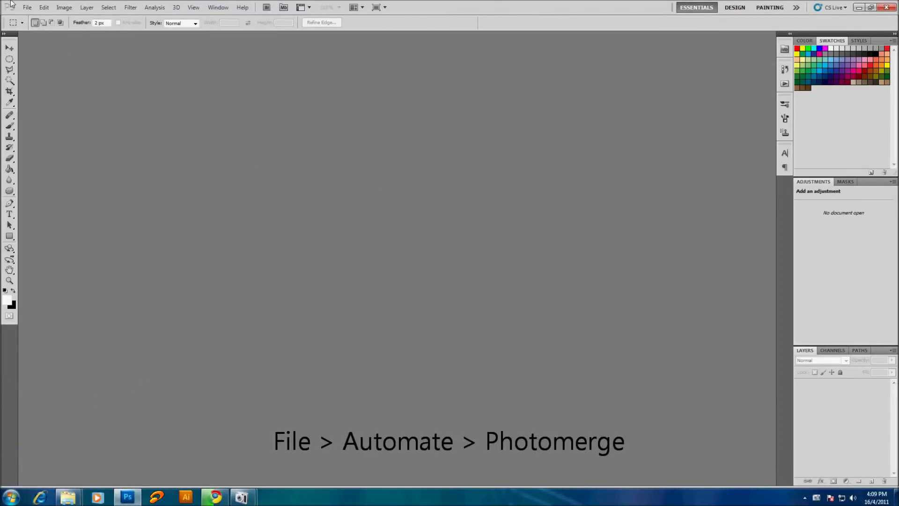
# - Load DSC_6502 through DSC_6506 into Photomerge and choose the Cylindrical layout
pyautogui.click(27, 7)
pyautogui.moveTo(84, 226)
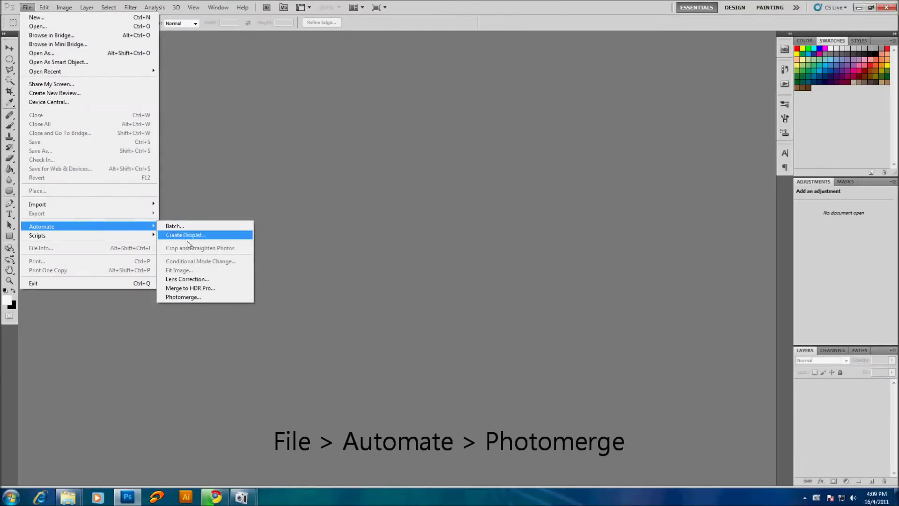
pyautogui.click(189, 298)
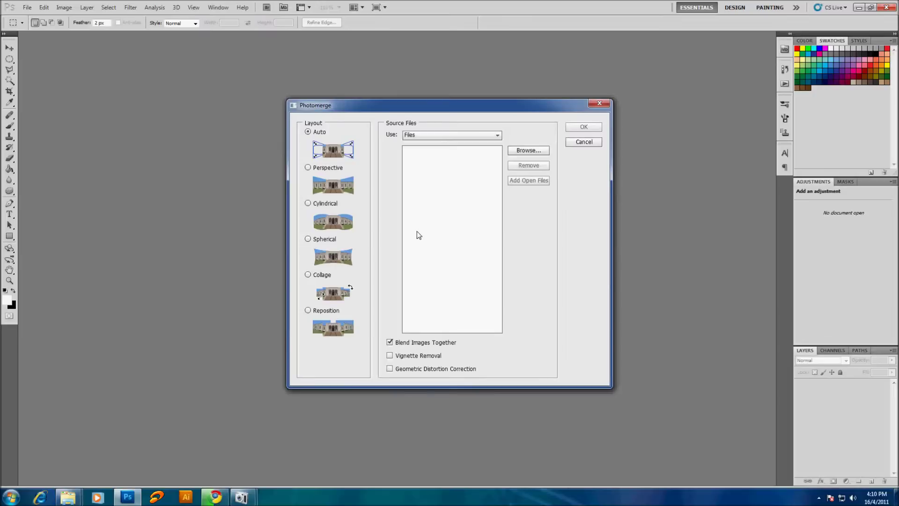
pyautogui.click(528, 150)
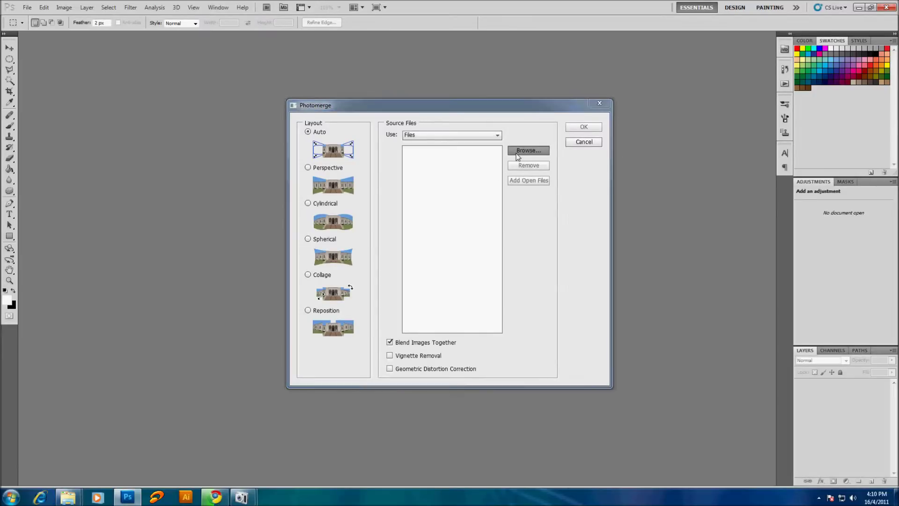
pyautogui.moveTo(883, 86)
pyautogui.mouseDown()
pyautogui.moveTo(891, 342)
pyautogui.moveTo(883, 304)
pyautogui.mouseUp()
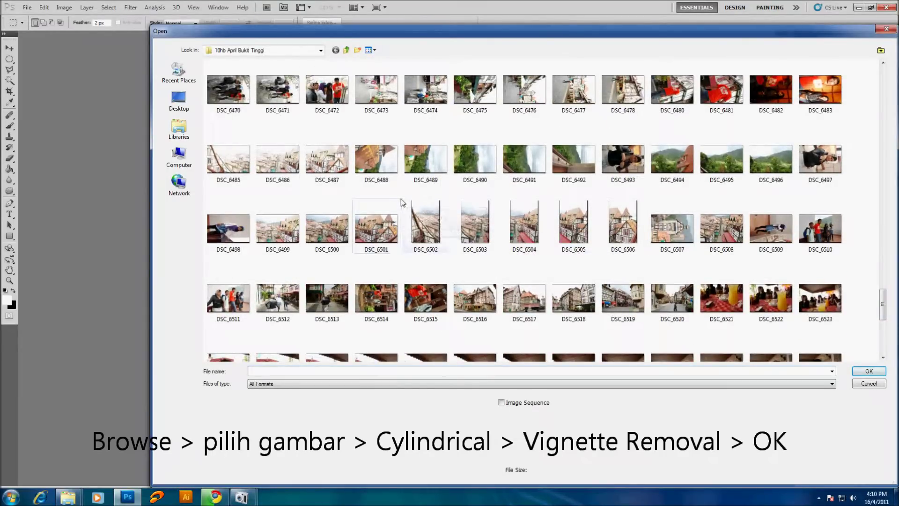
pyautogui.moveTo(402, 199); pyautogui.dragTo(643, 254)
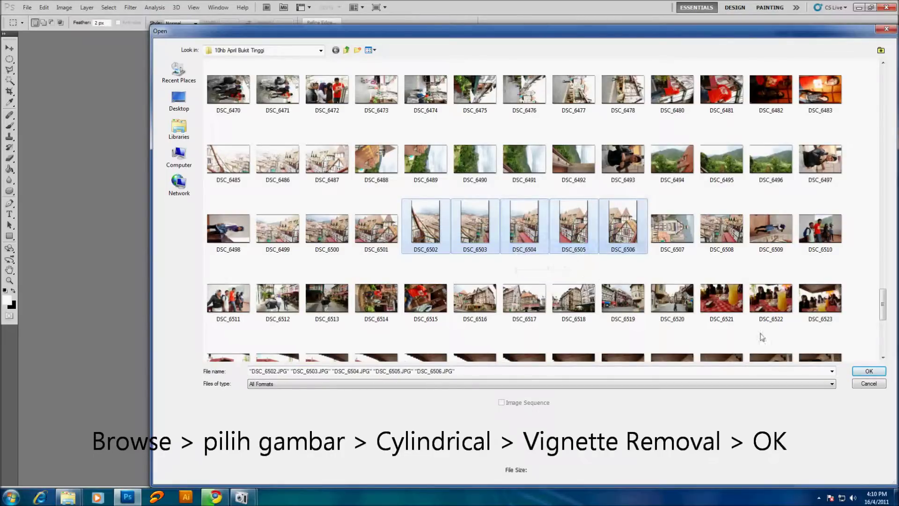
pyautogui.click(866, 372)
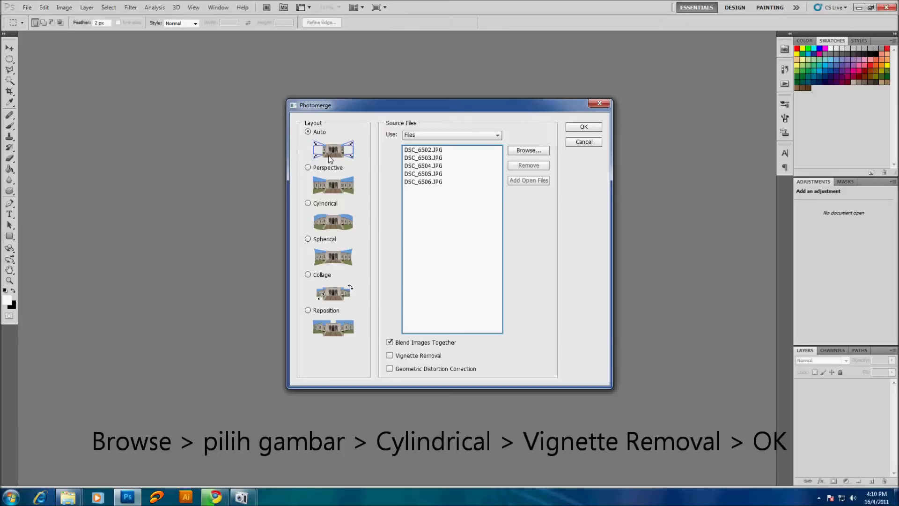
pyautogui.click(309, 204)
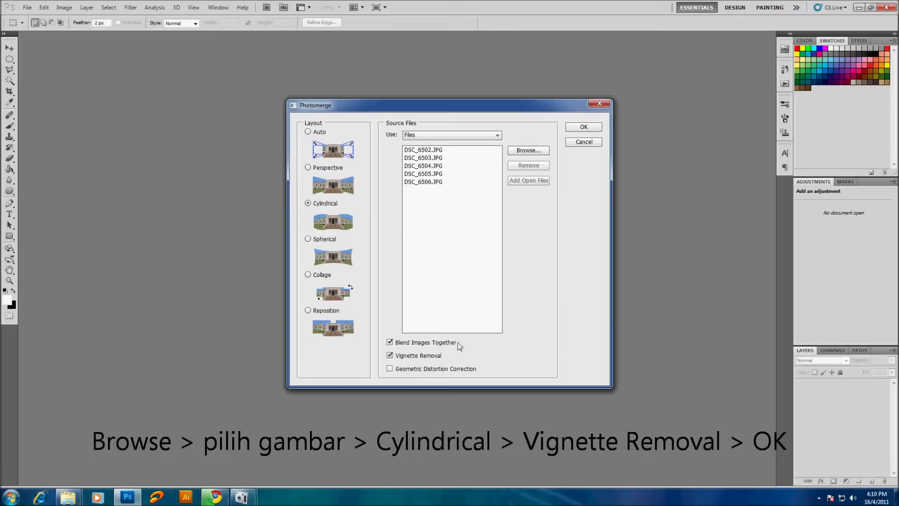
# - Run Photomerge to stitch the five photos into Untitled_Panorama1
pyautogui.click(583, 128)
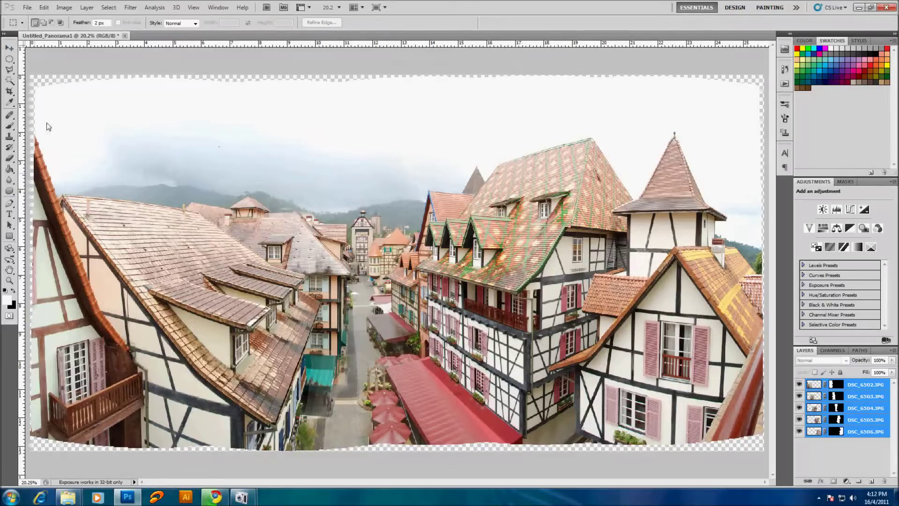
# - Crop the panorama just inside its transparent edges, then deselect all layers
pyautogui.click(11, 92)
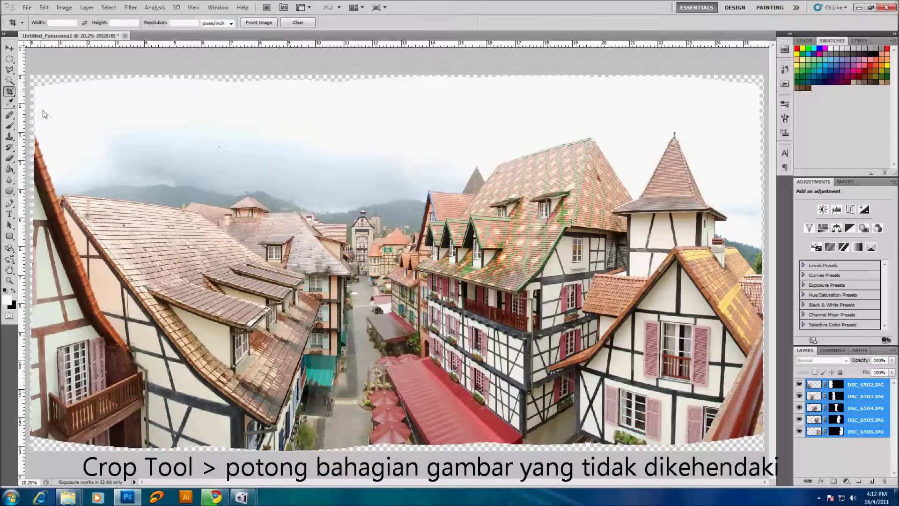
pyautogui.moveTo(38, 117); pyautogui.dragTo(757, 415)
pyautogui.moveTo(757, 415); pyautogui.dragTo(758, 431)
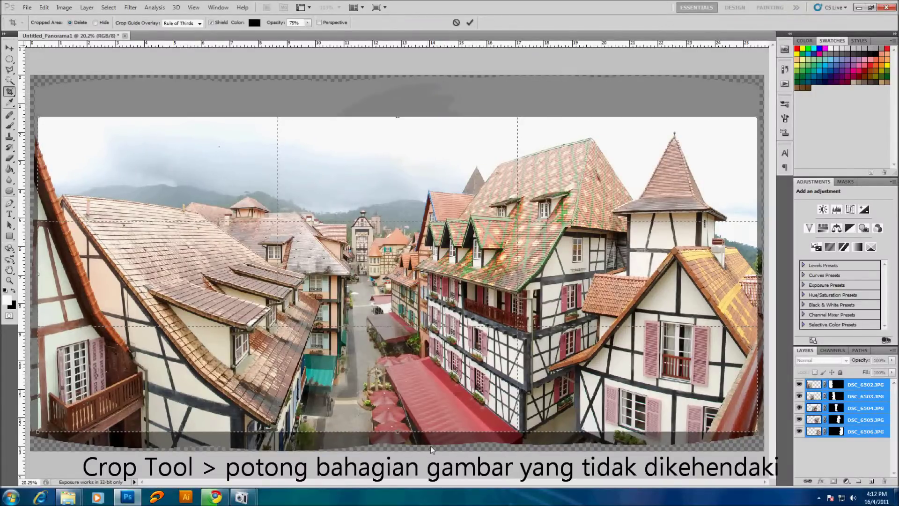
pyautogui.moveTo(397, 434); pyautogui.dragTo(398, 435)
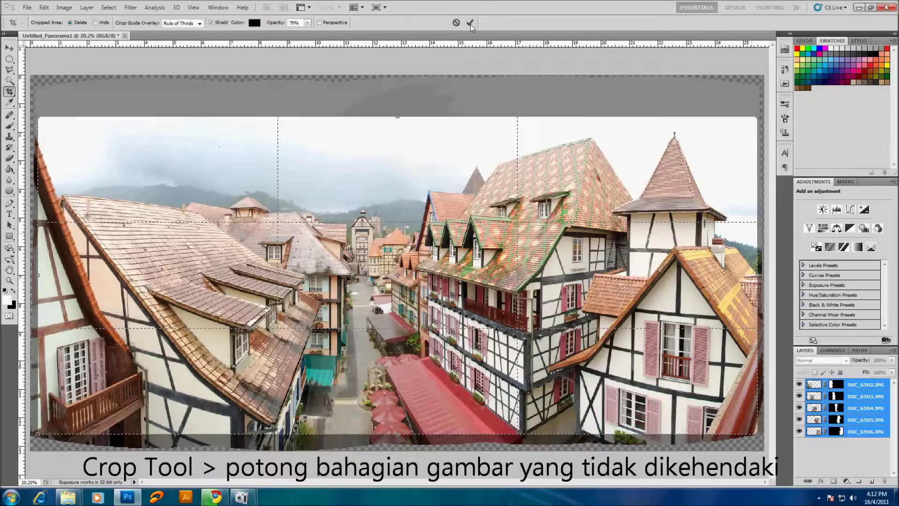
pyautogui.doubleClick(472, 169)
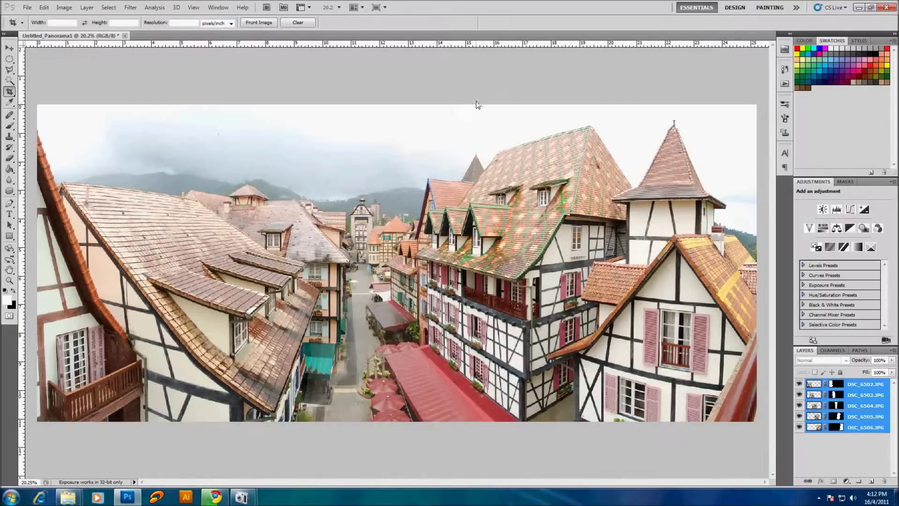
pyautogui.click(9, 48)
pyautogui.click(130, 80)
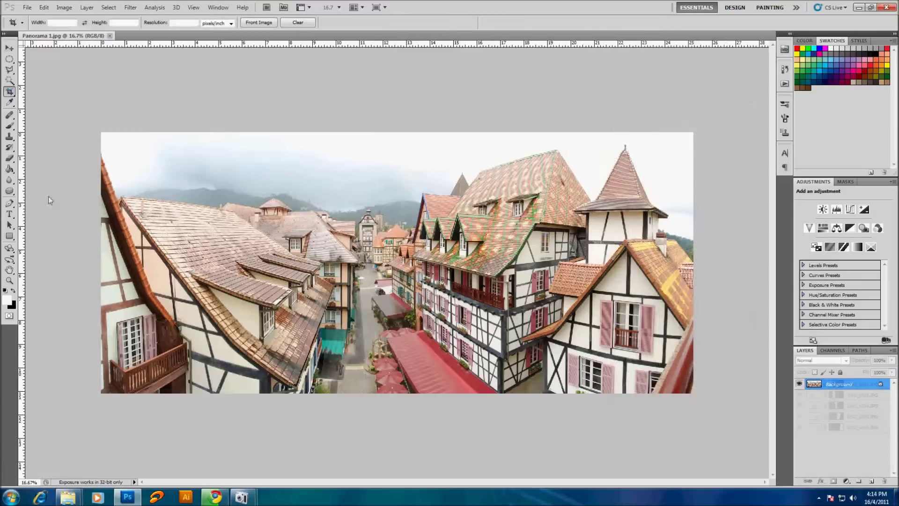
# - Extend the canvas beyond the image on all sides, deeper at the bottom, for a black border
pyautogui.moveTo(90, 122); pyautogui.dragTo(693, 393)
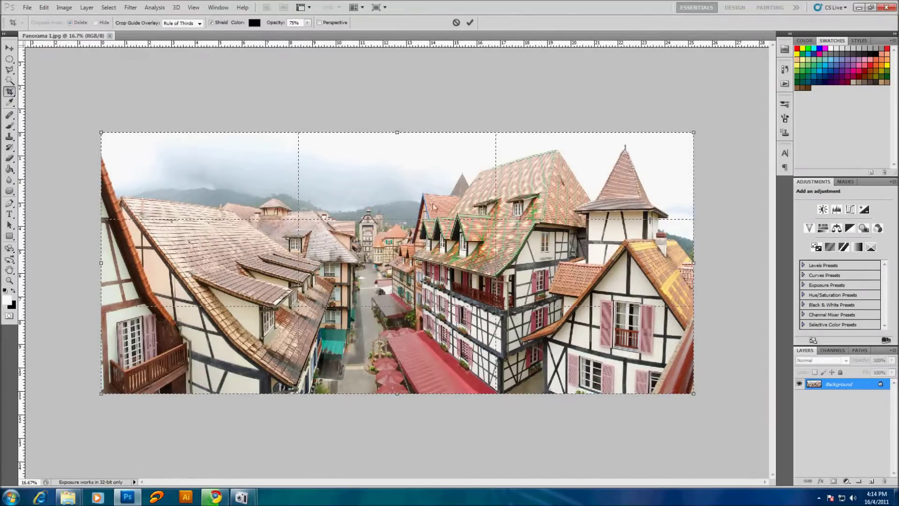
pyautogui.moveTo(694, 130); pyautogui.dragTo(702, 124)
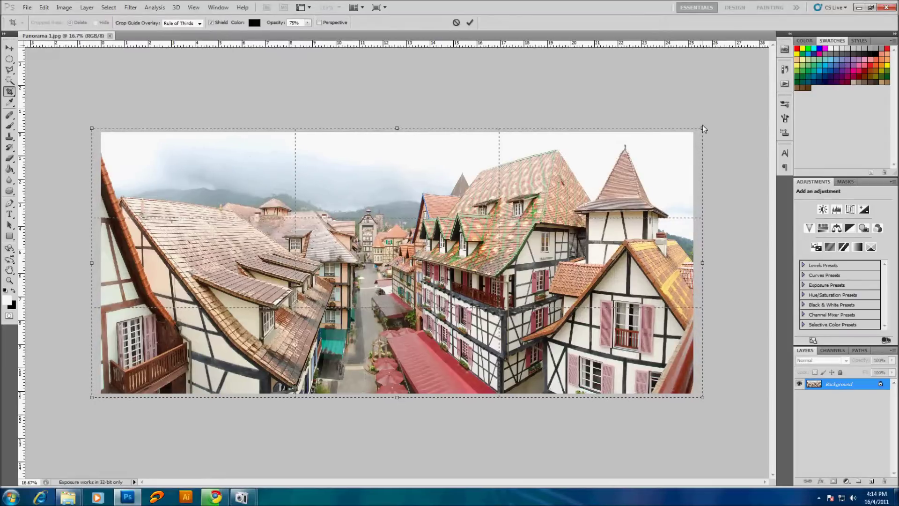
pyautogui.moveTo(399, 130); pyautogui.dragTo(400, 125)
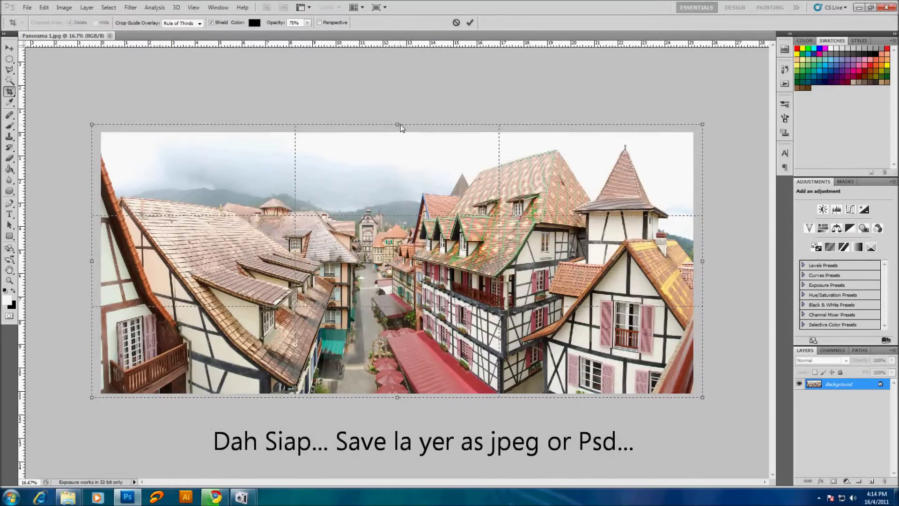
pyautogui.moveTo(397, 402); pyautogui.dragTo(396, 417)
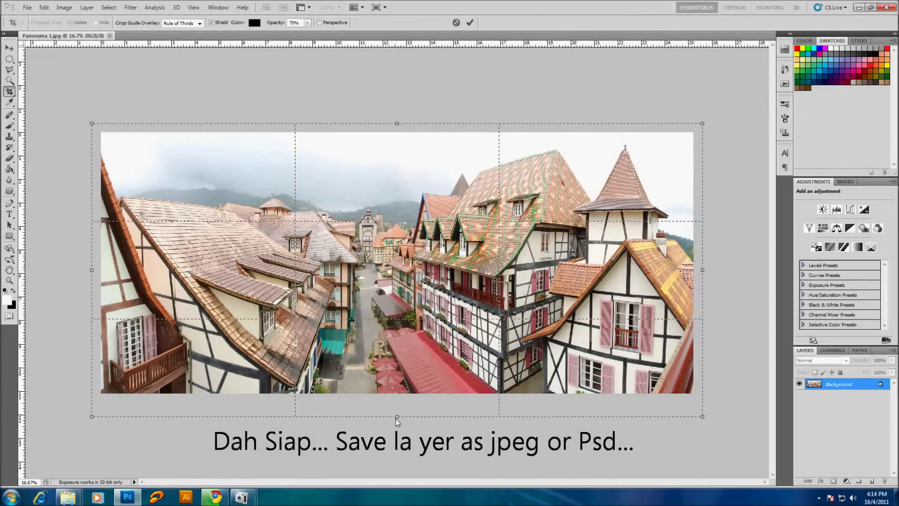
pyautogui.doubleClick(458, 350)
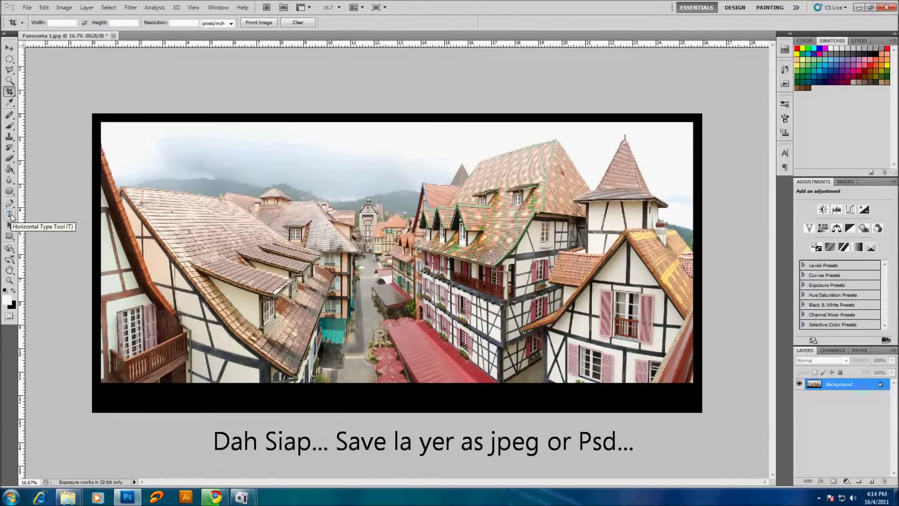
# - Save the bordered panorama as Panorama 2.jpg at High quality and close Panorama 1.jpg
pyautogui.click(27, 7)
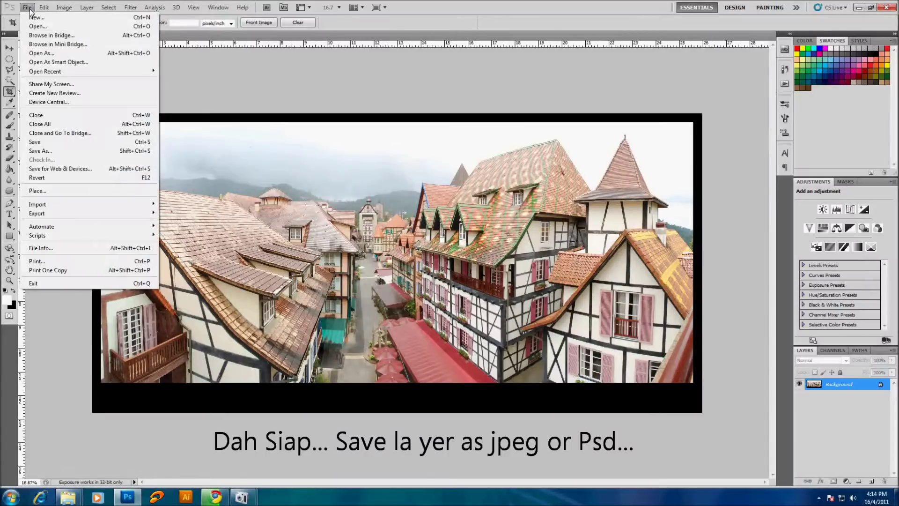
pyautogui.click(51, 153)
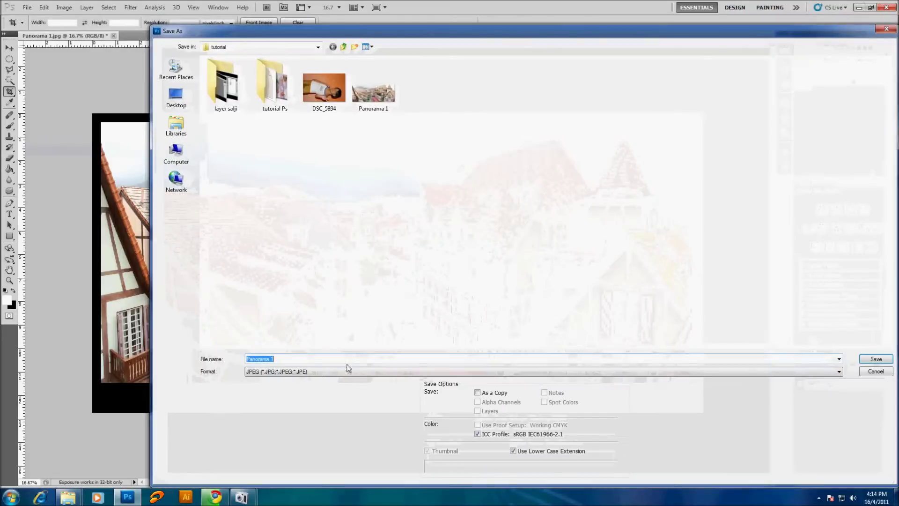
pyautogui.click(285, 358)
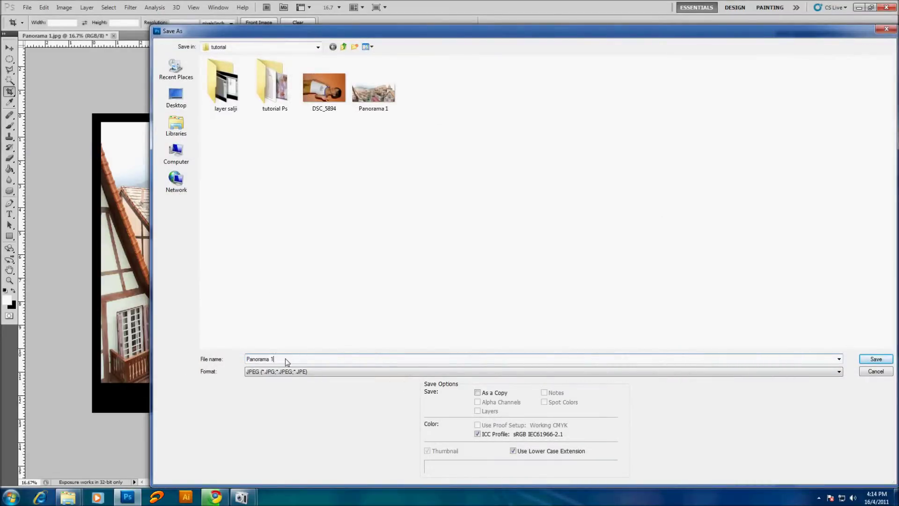
pyautogui.press('BackSpace')
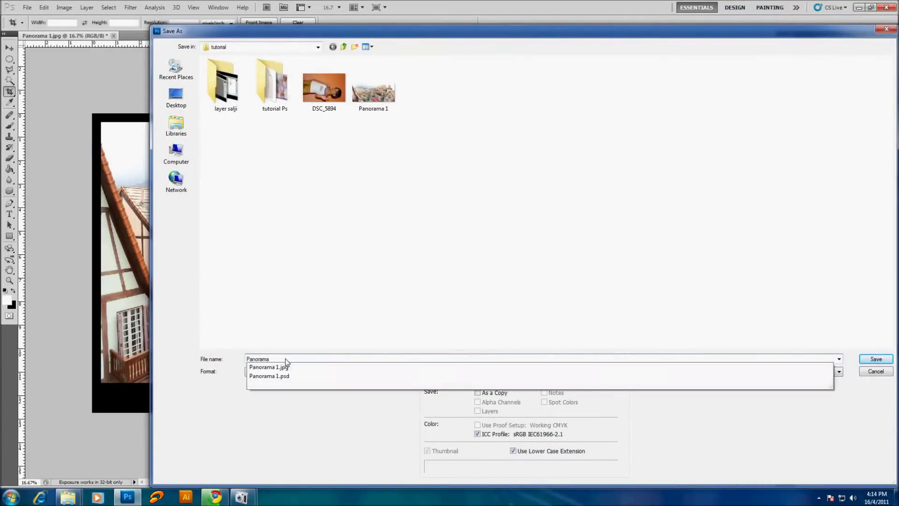
pyautogui.write('2')
pyautogui.press('Return')
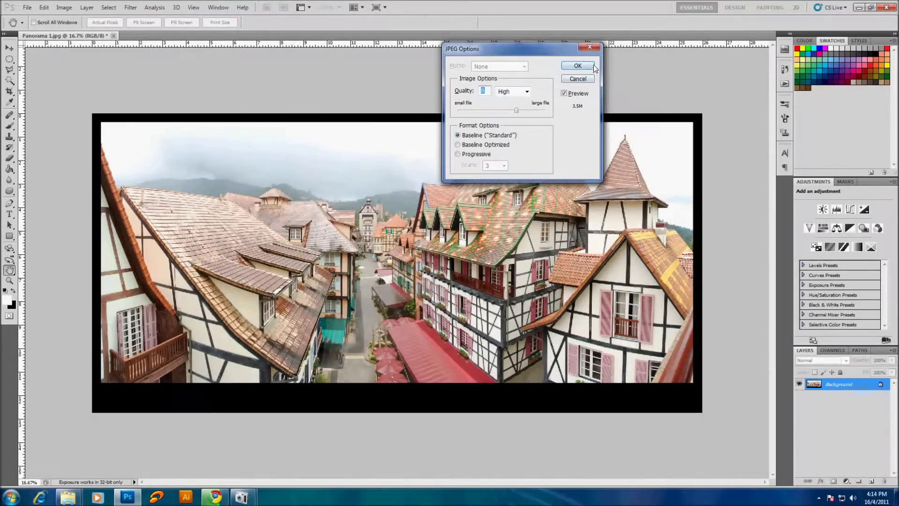
pyautogui.click(589, 66)
pyautogui.press('c')
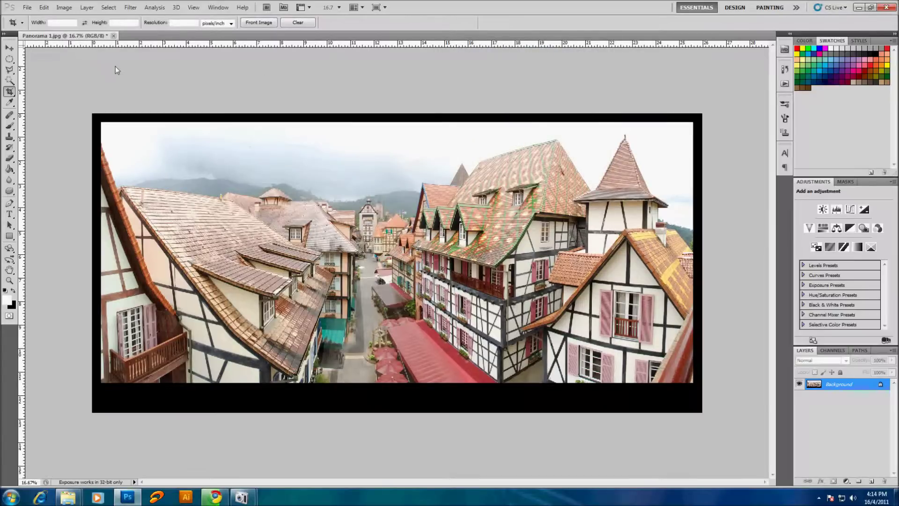
pyautogui.click(112, 36)
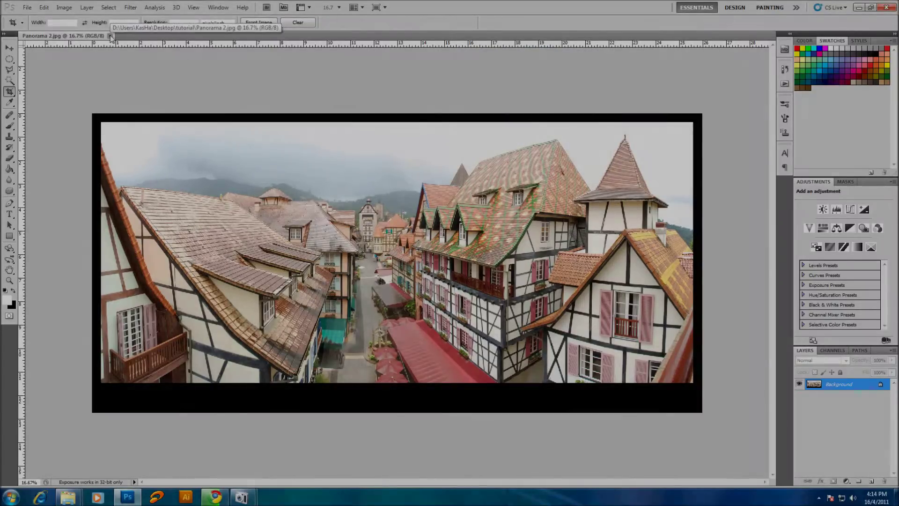